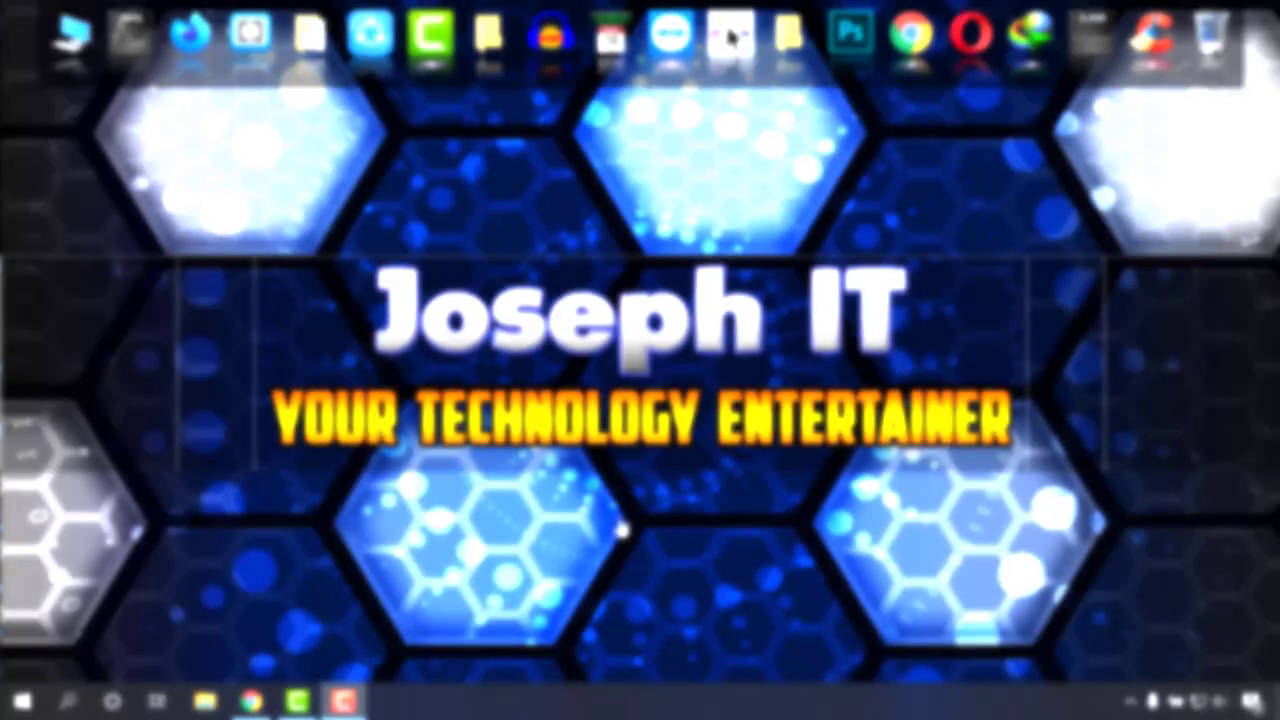
# - Launch Chrome from the dock and go to musicara.ml via the address bar suggestion
pyautogui.click(908, 46)
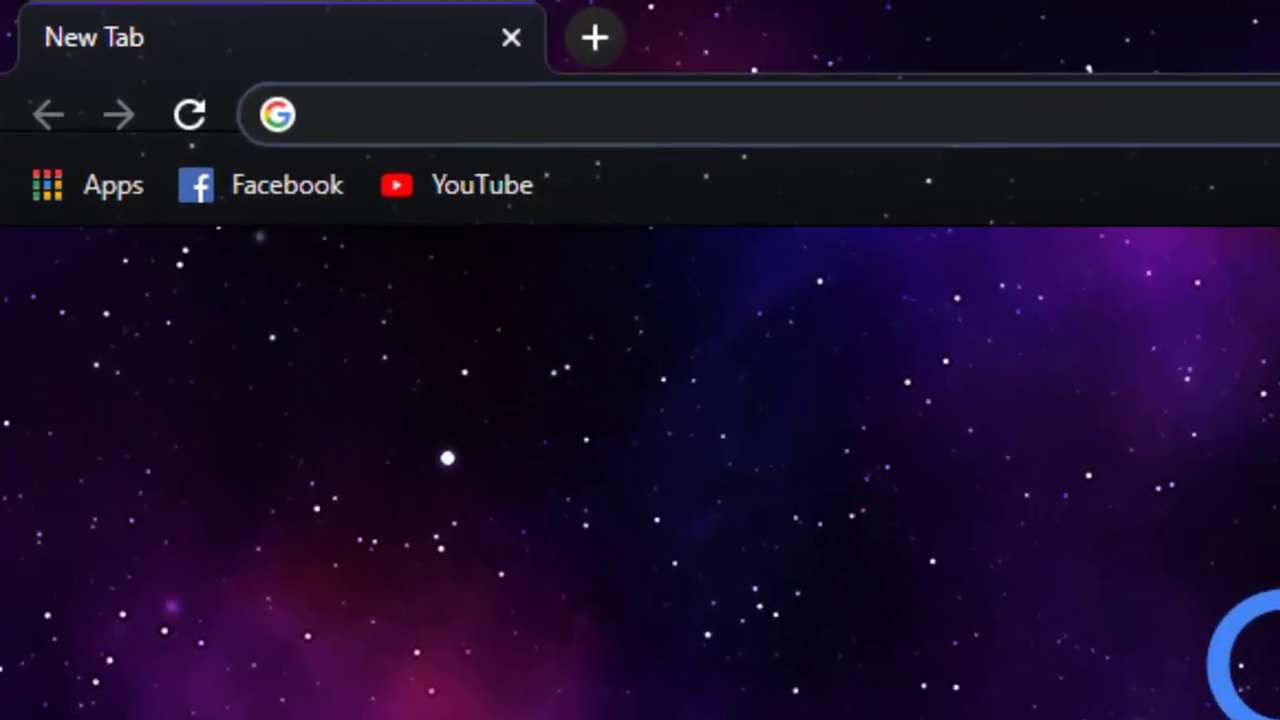
pyautogui.write('m')
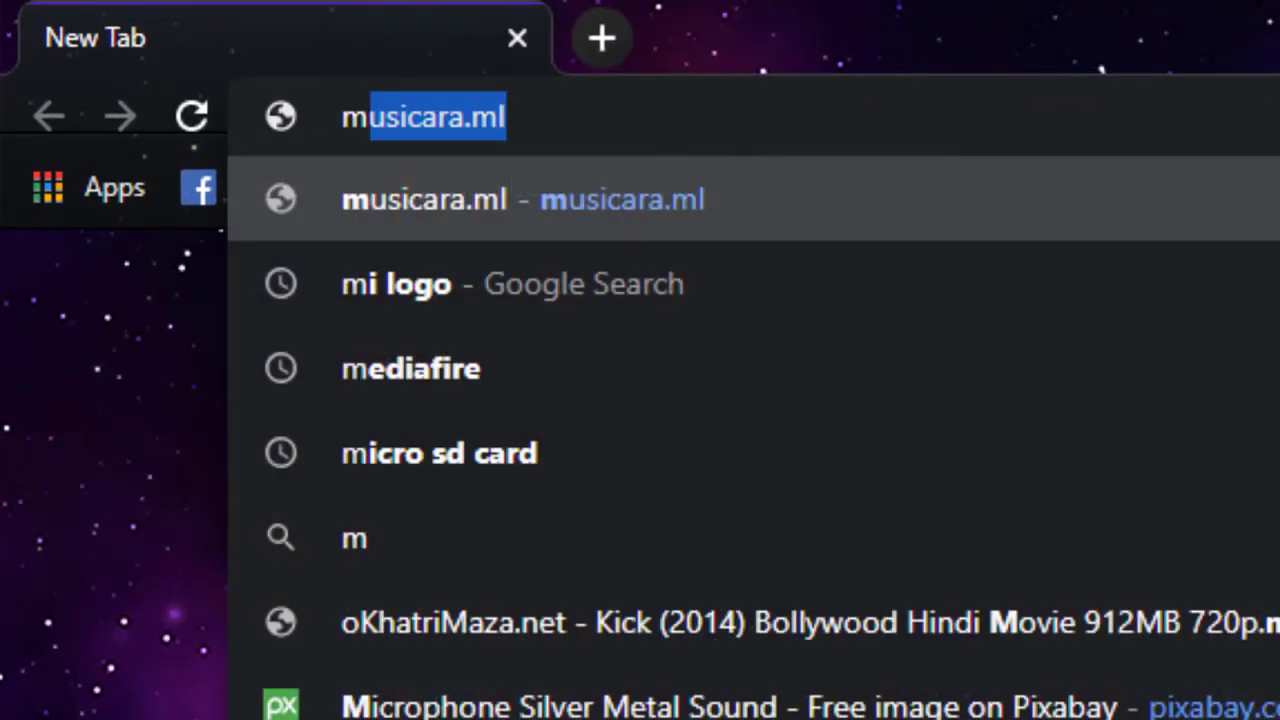
pyautogui.write('u')
pyautogui.press('End')
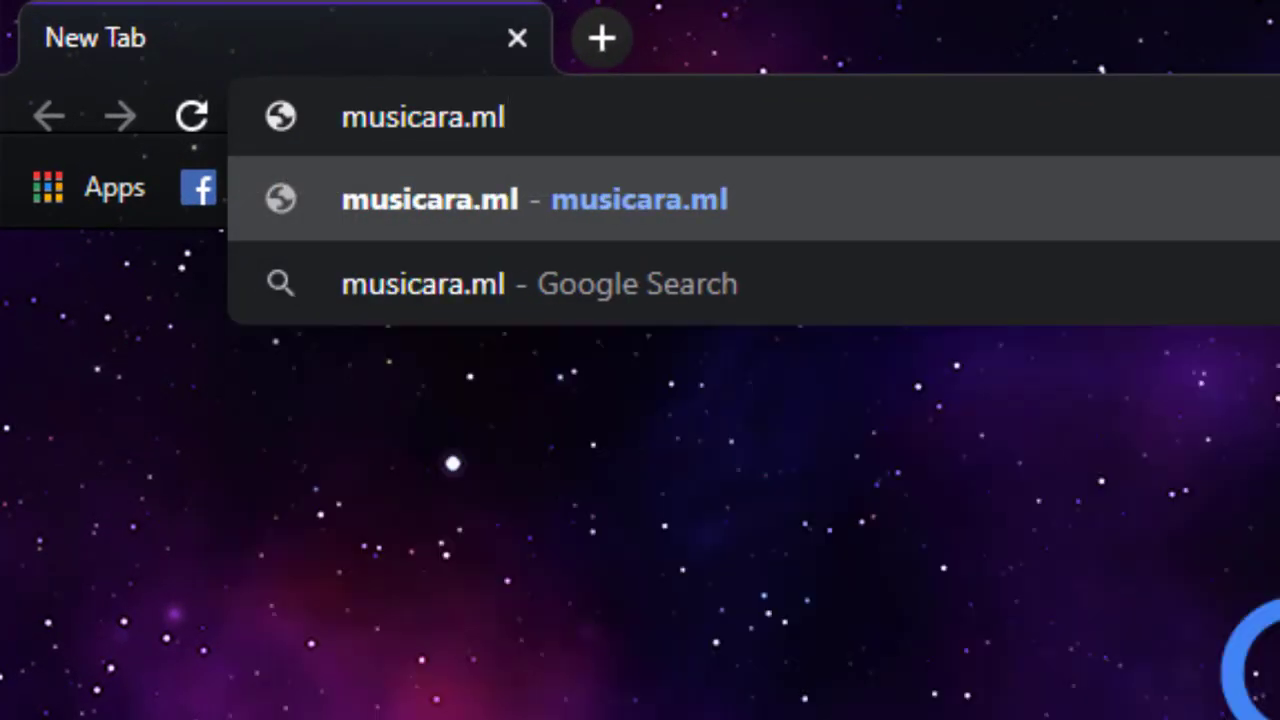
pyautogui.press('Return')
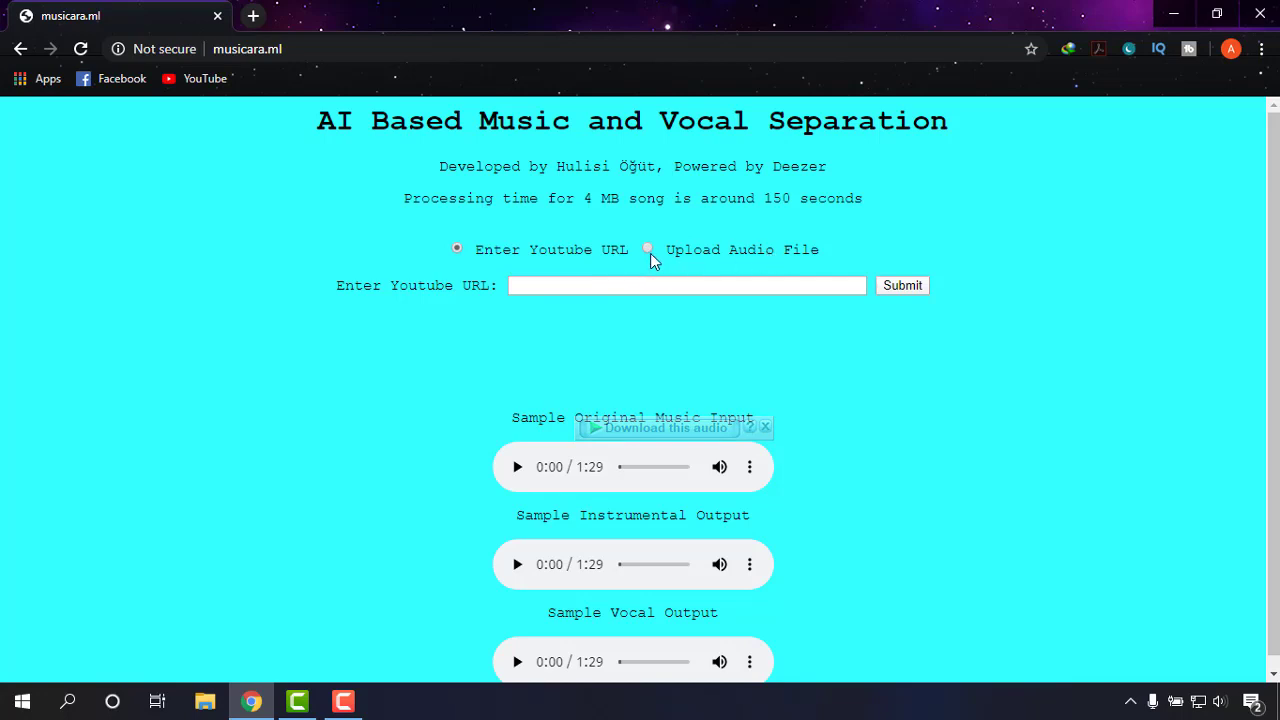
# - Switch to Upload Audio File, pick the Jeena Jeena mp3 from Audio tracks, and submit it
pyautogui.moveTo(490, 258); pyautogui.dragTo(563, 263)
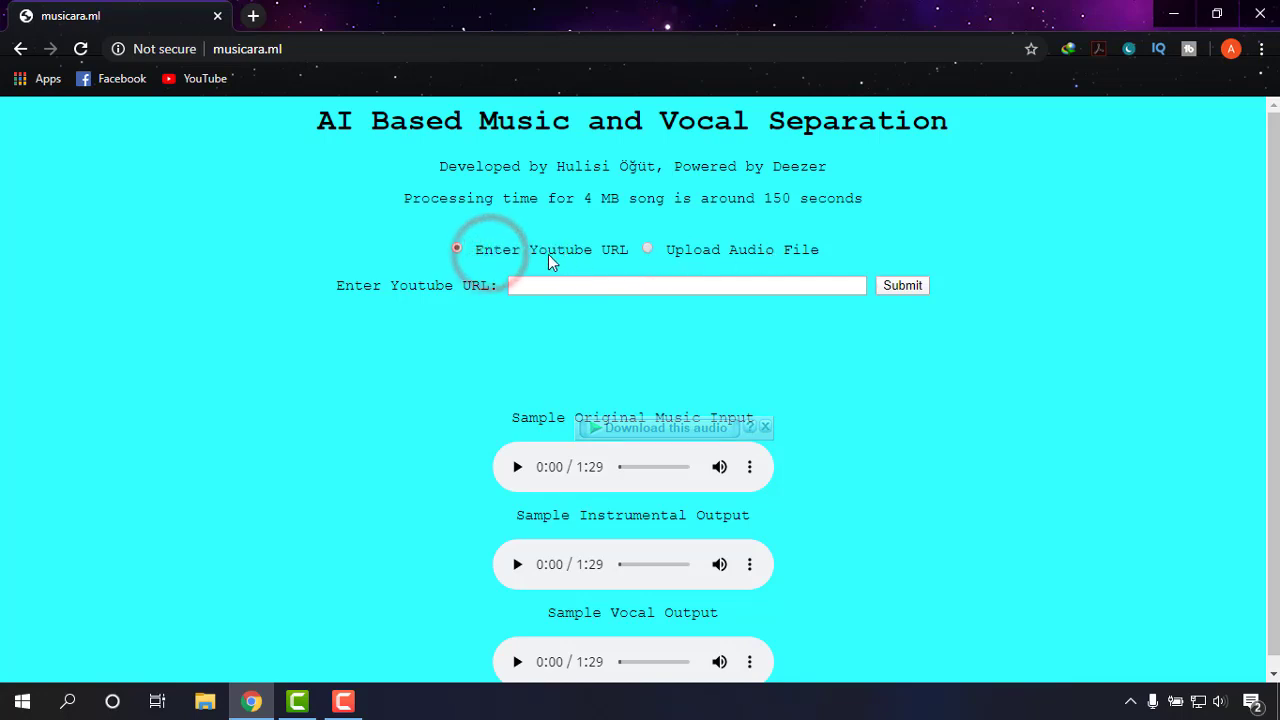
pyautogui.click(648, 250)
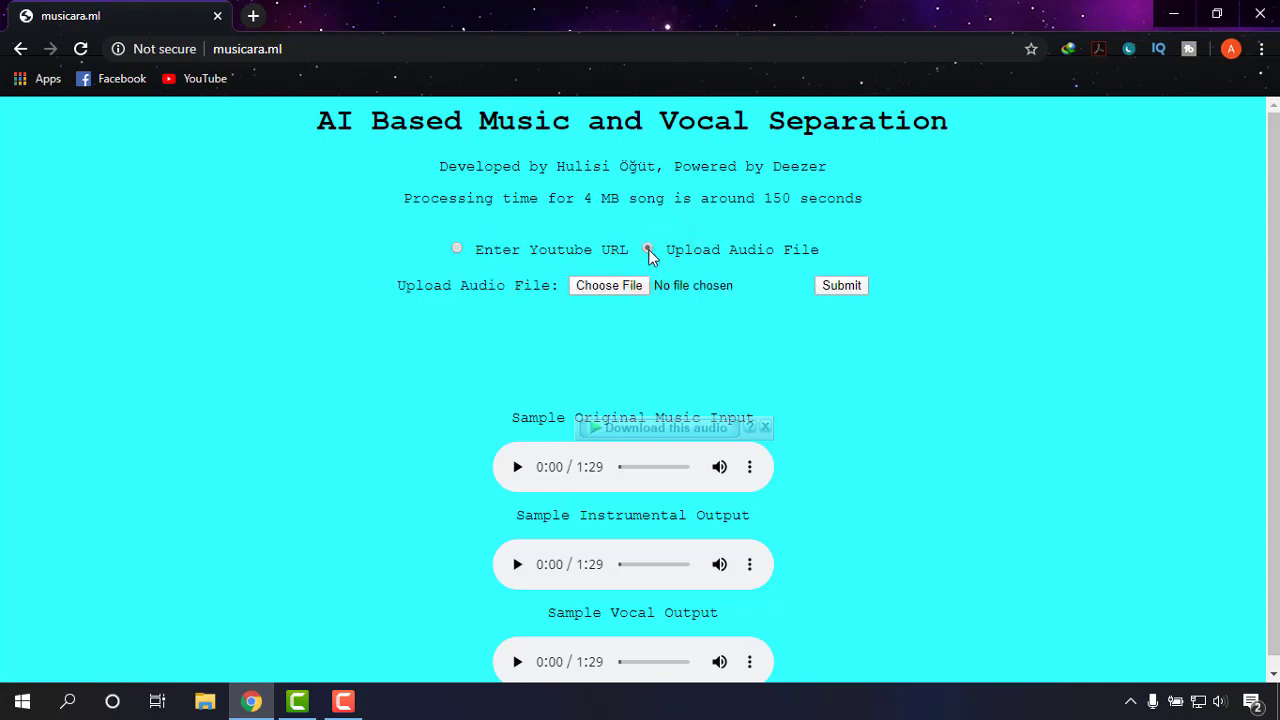
pyautogui.click(600, 295)
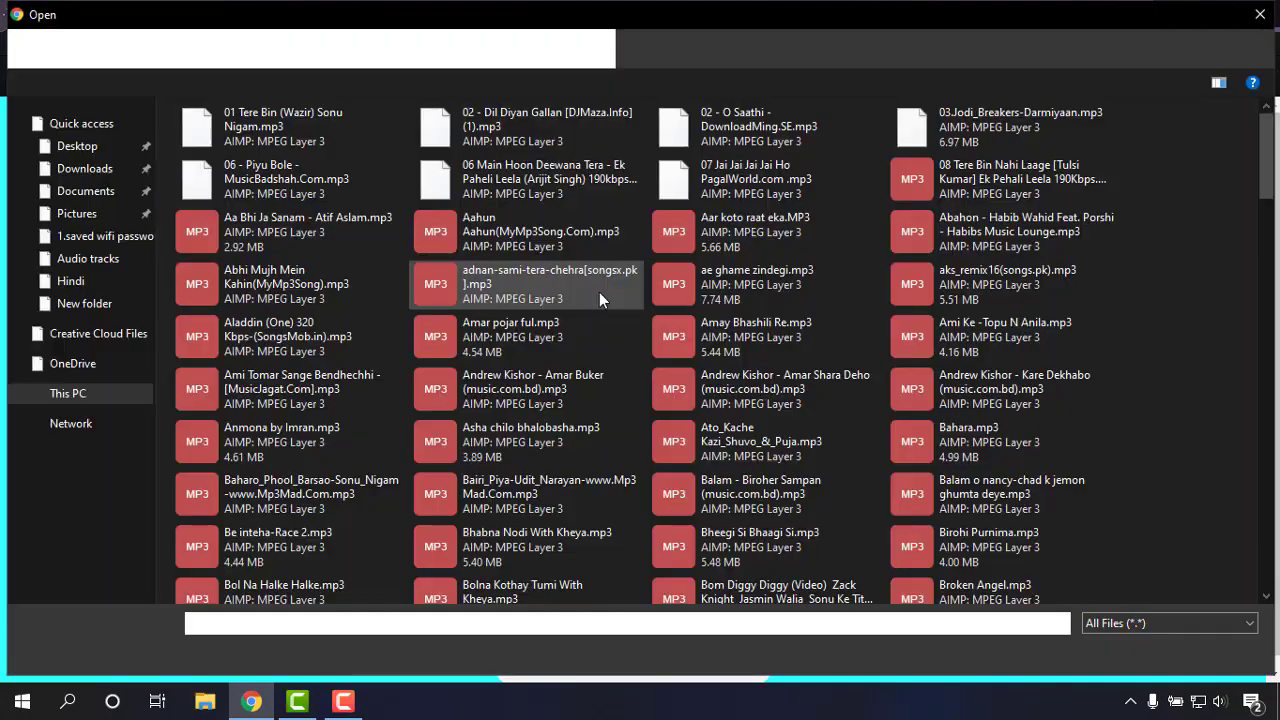
pyautogui.click(581, 297)
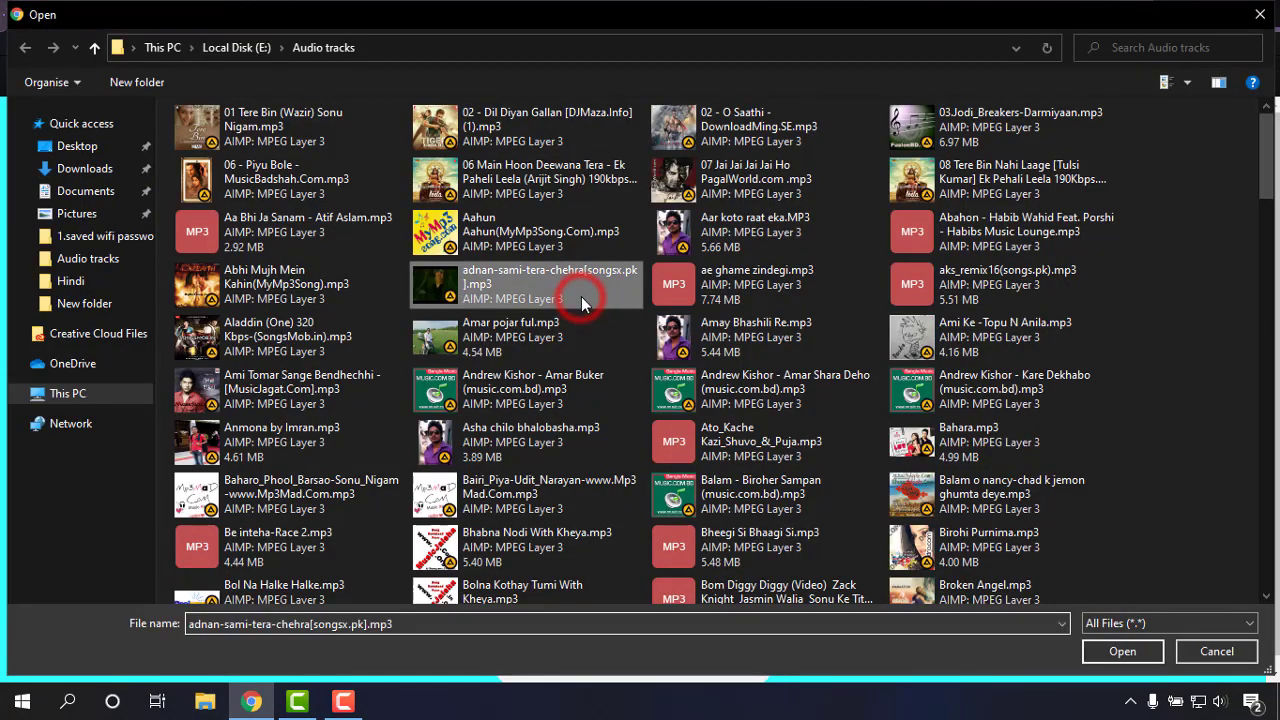
pyautogui.write('je')
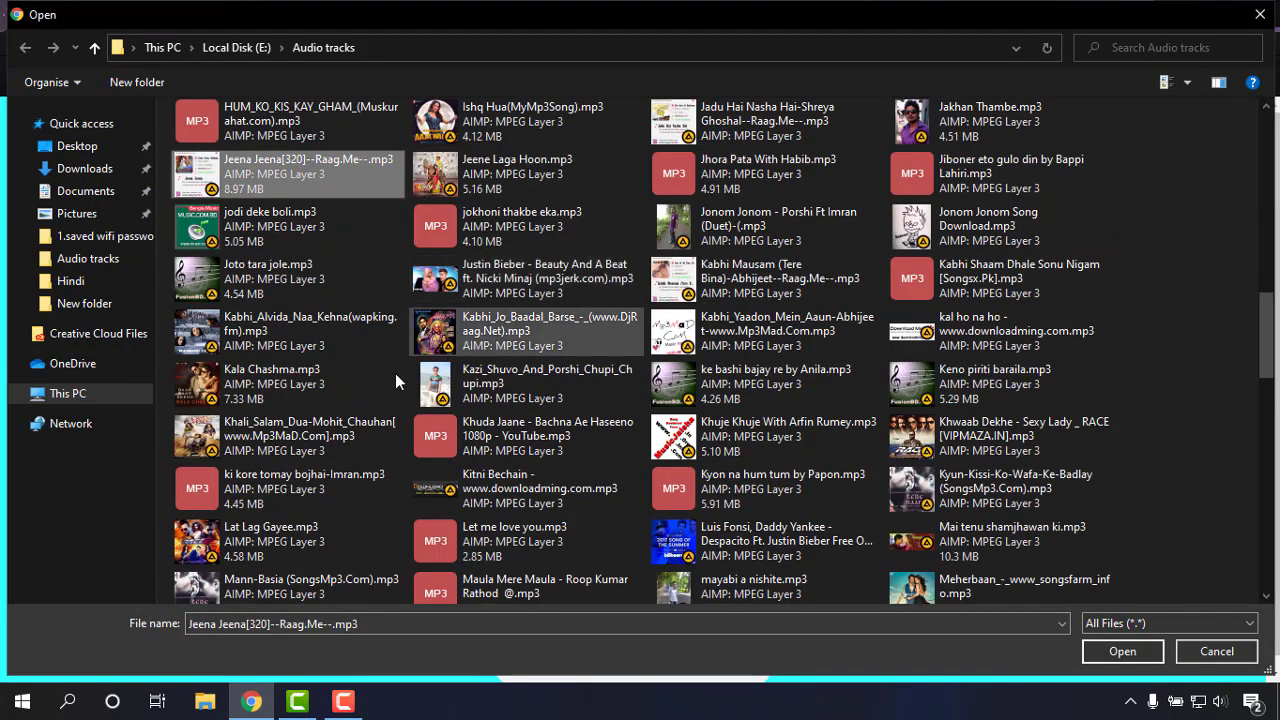
pyautogui.doubleClick(280, 172)
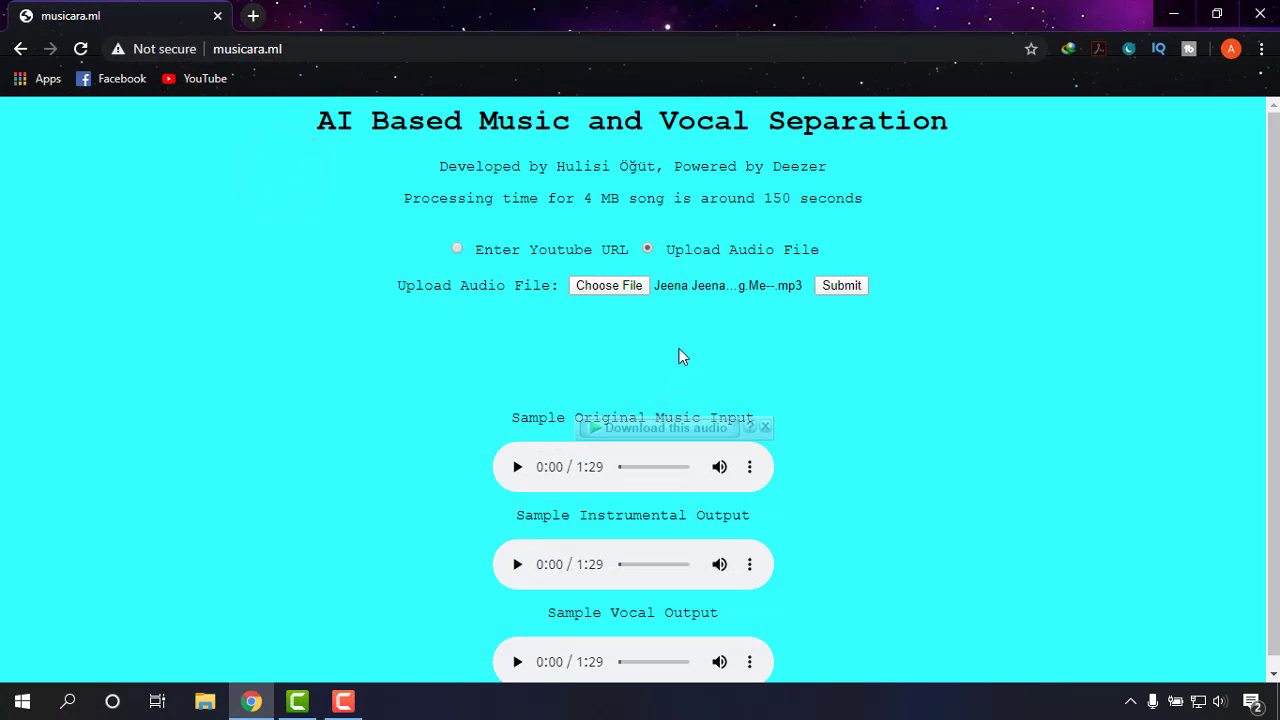
pyautogui.click(842, 290)
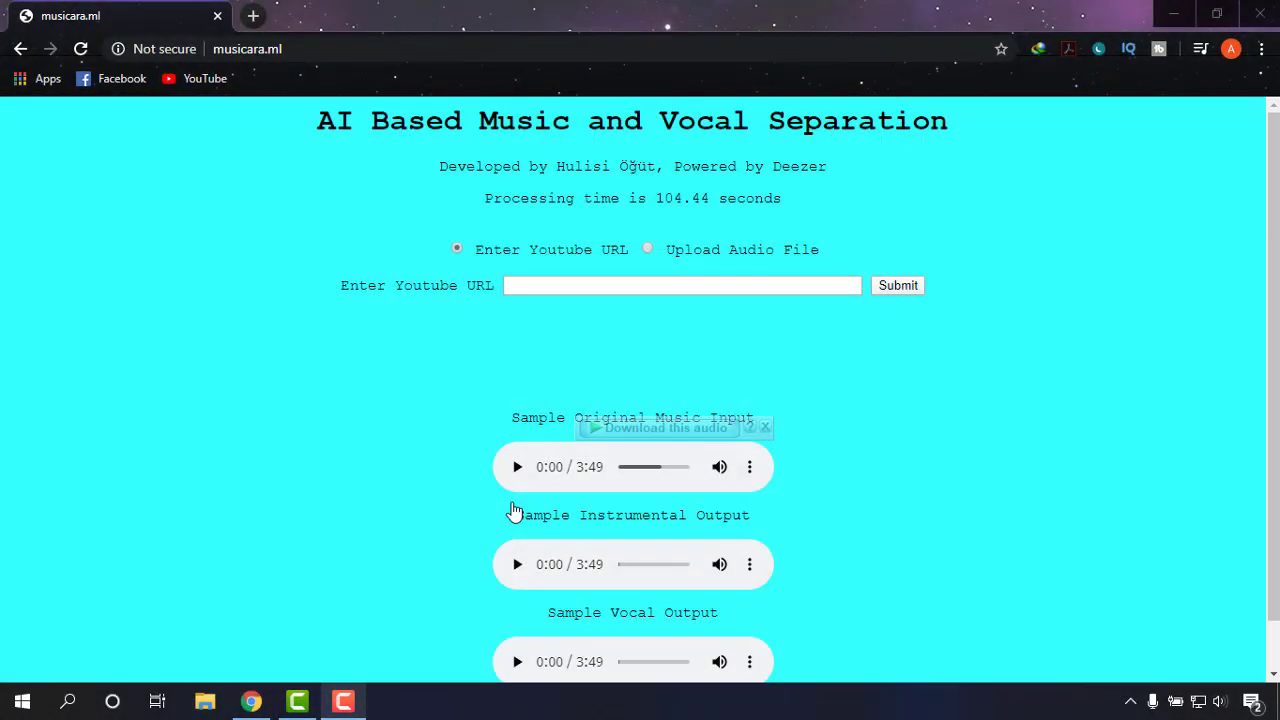
# - Play the Original Music Input track, skip ahead, and pause it at 1:39
pyautogui.scroll(-1, 640, 465)
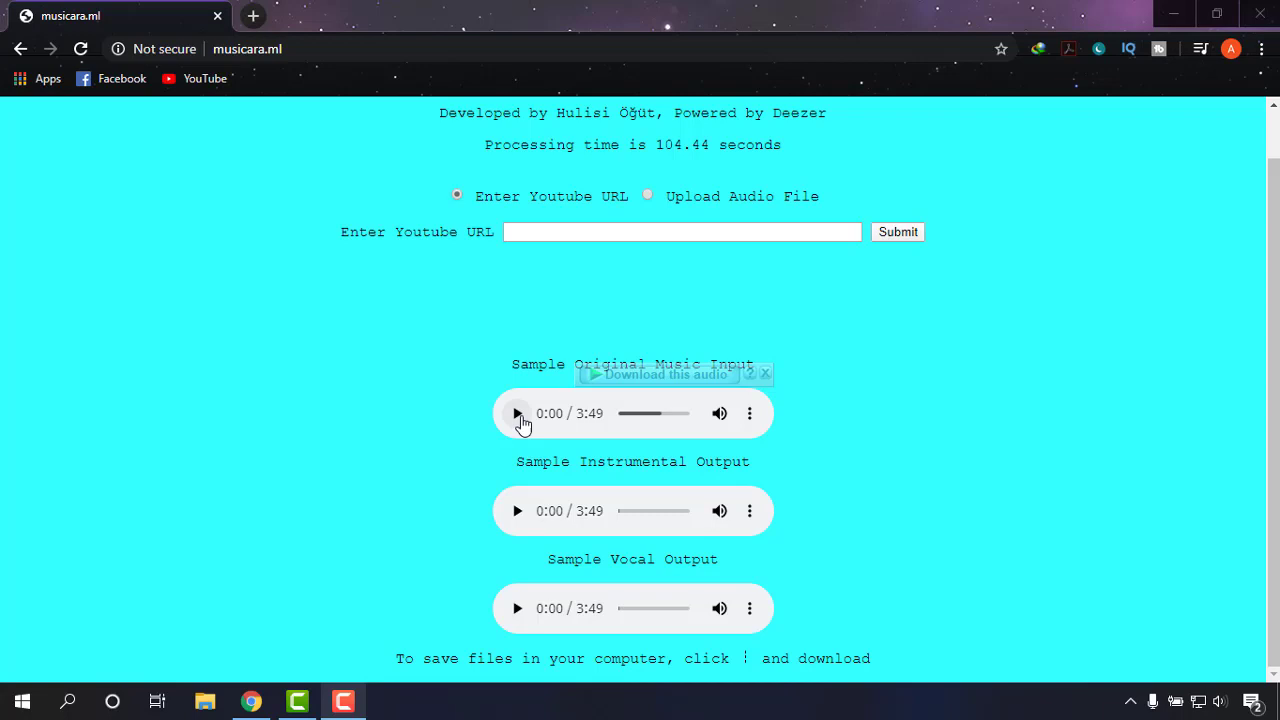
pyautogui.click(518, 415)
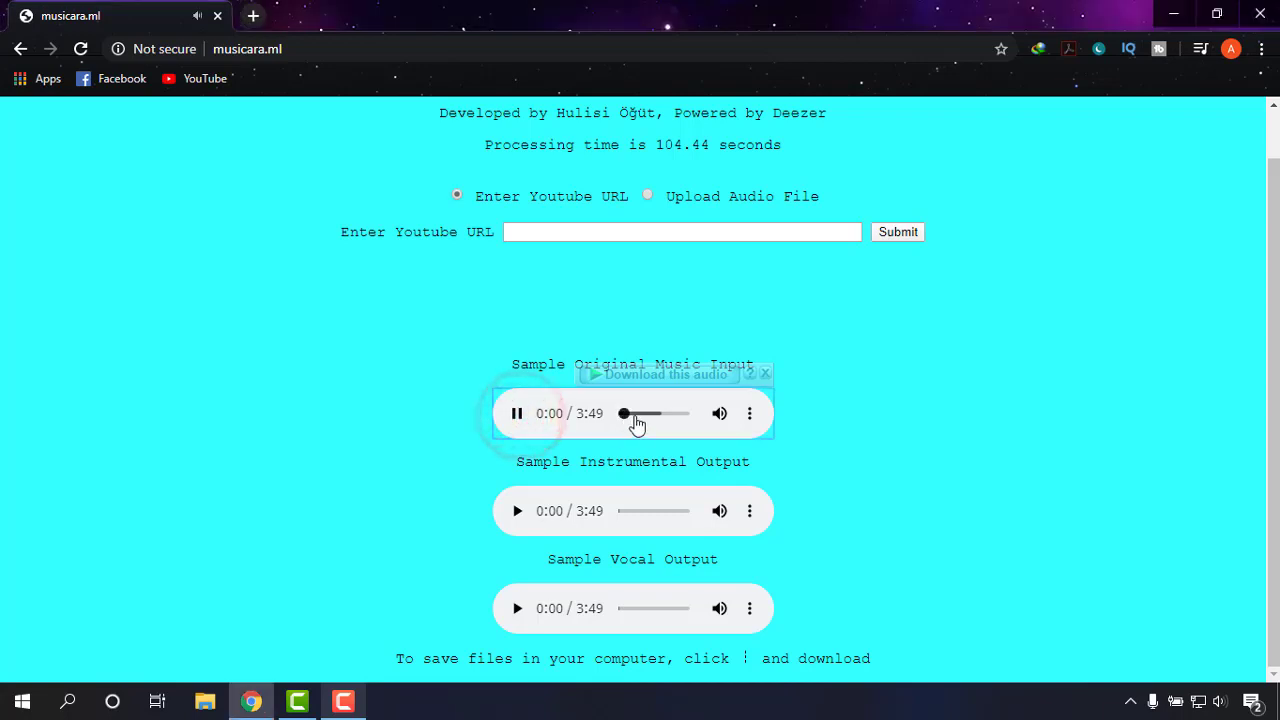
pyautogui.click(635, 416)
pyautogui.click(649, 413)
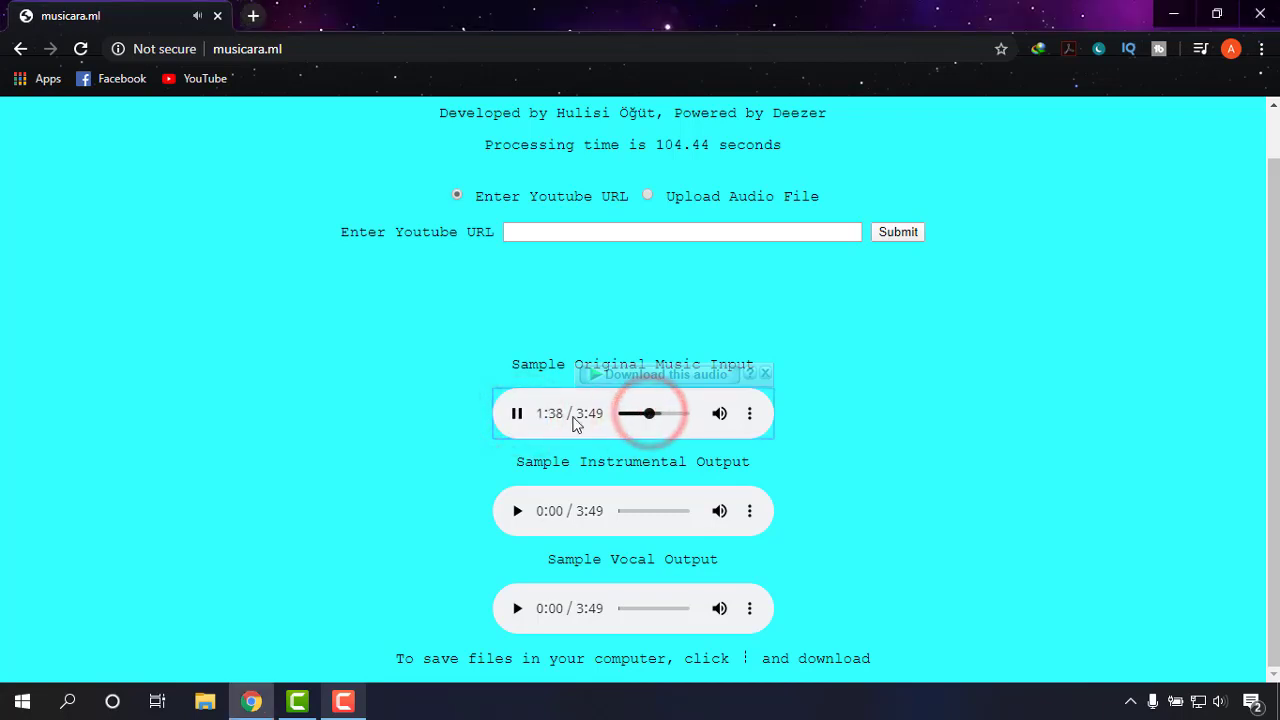
pyautogui.click(517, 413)
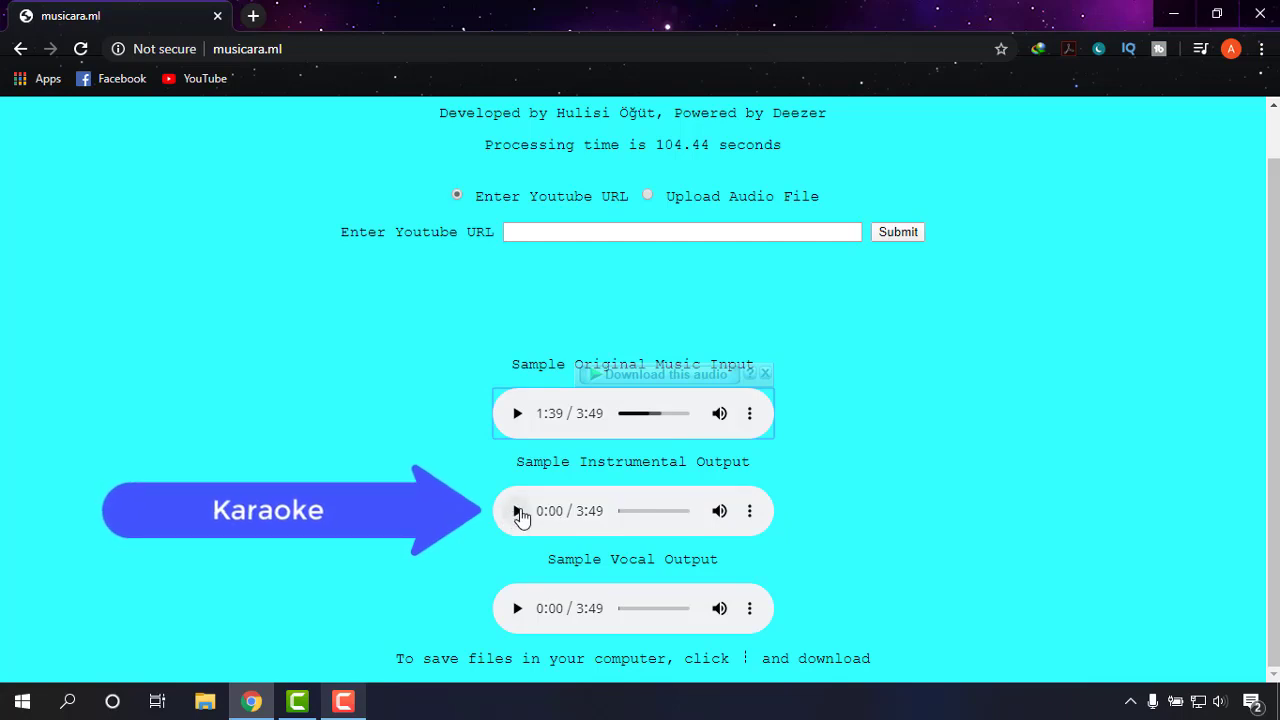
# - Play the Instrumental Output track, skipping ahead through it, and pause at 3:28 of 3:49
pyautogui.click(517, 511)
pyautogui.click(626, 511)
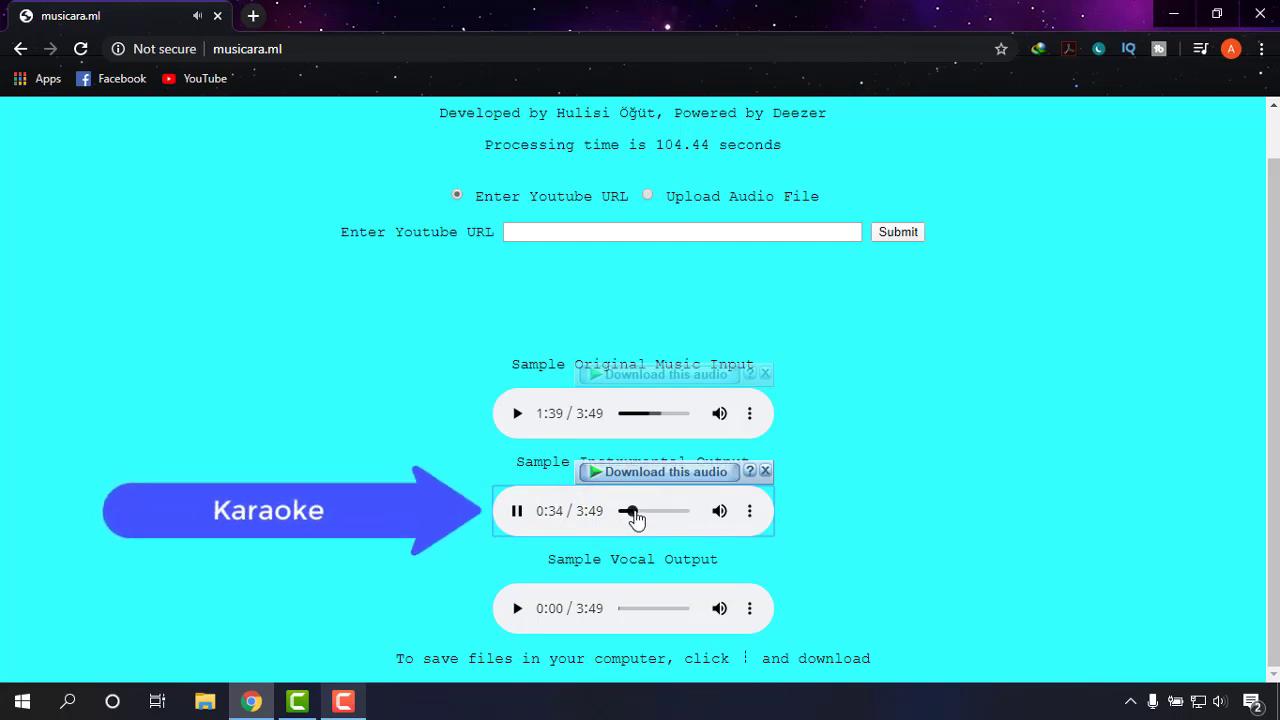
pyautogui.click(643, 511)
pyautogui.click(650, 511)
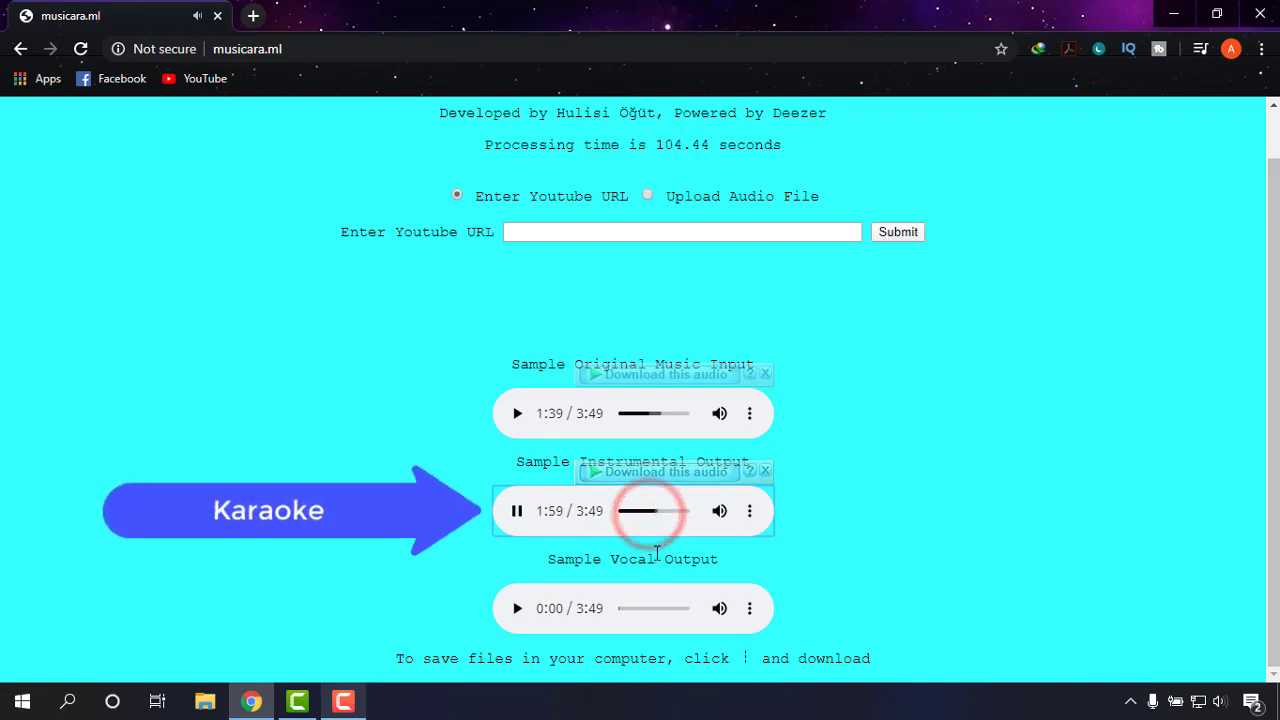
pyautogui.click(668, 511)
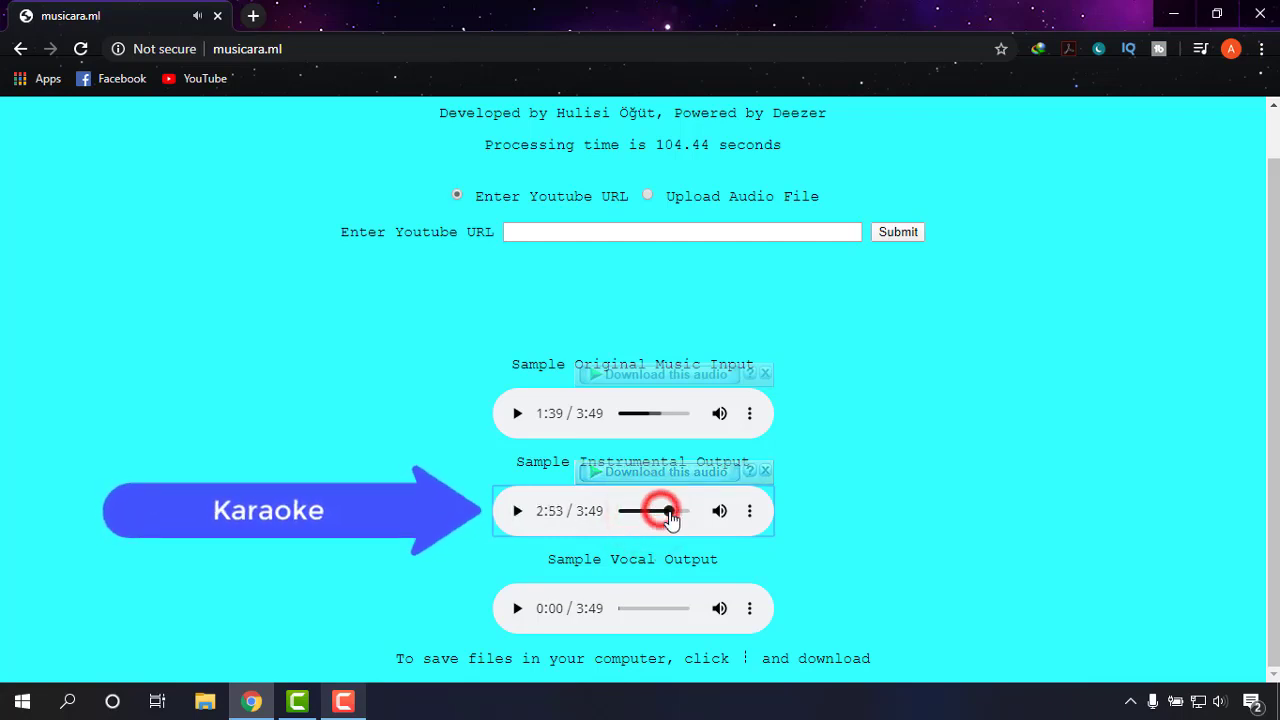
pyautogui.click(666, 511)
pyautogui.press('space')
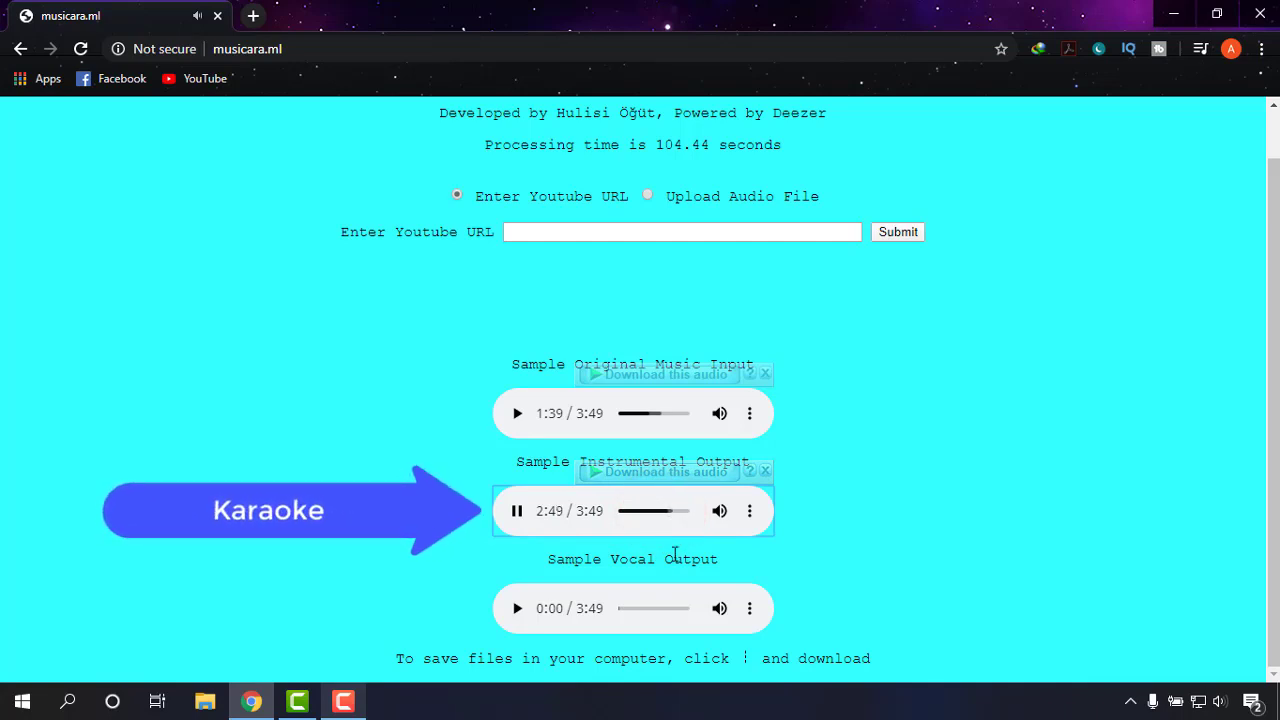
pyautogui.click(676, 511)
pyautogui.click(517, 511)
# - Dismiss the IDM download manager's serial warning and cancel its instrumental download
pyautogui.click(665, 472)
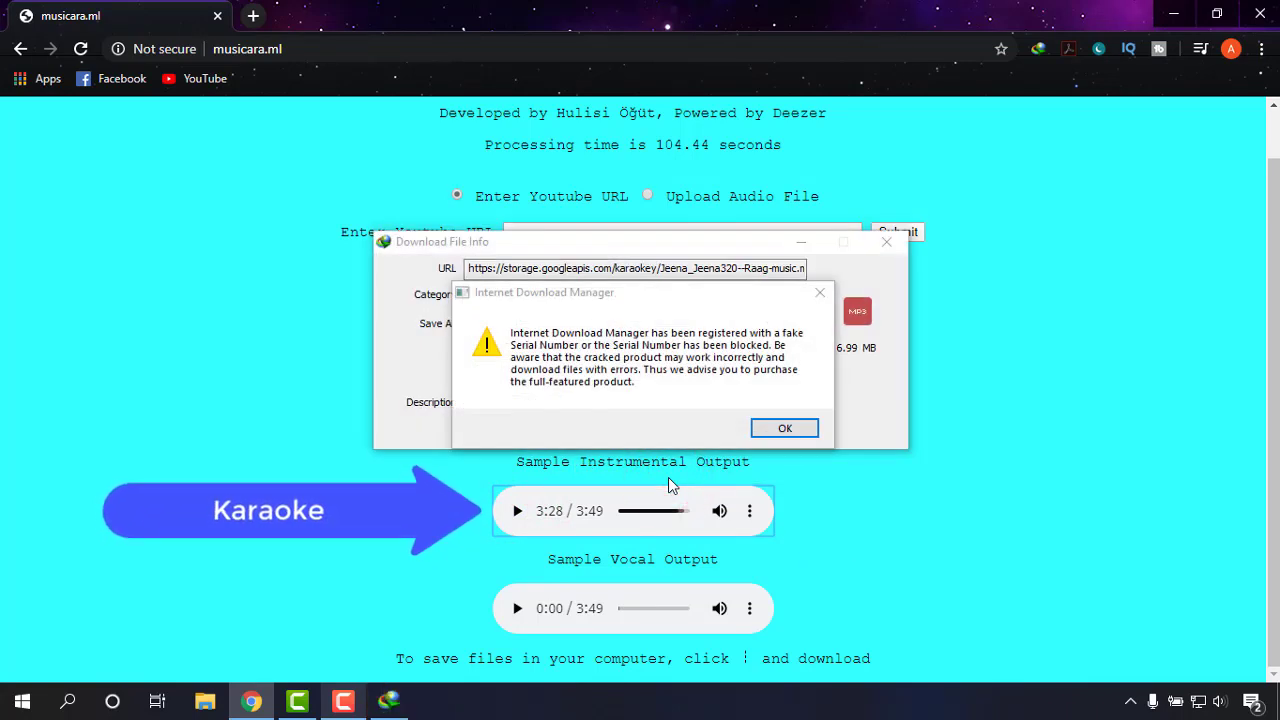
pyautogui.click(819, 293)
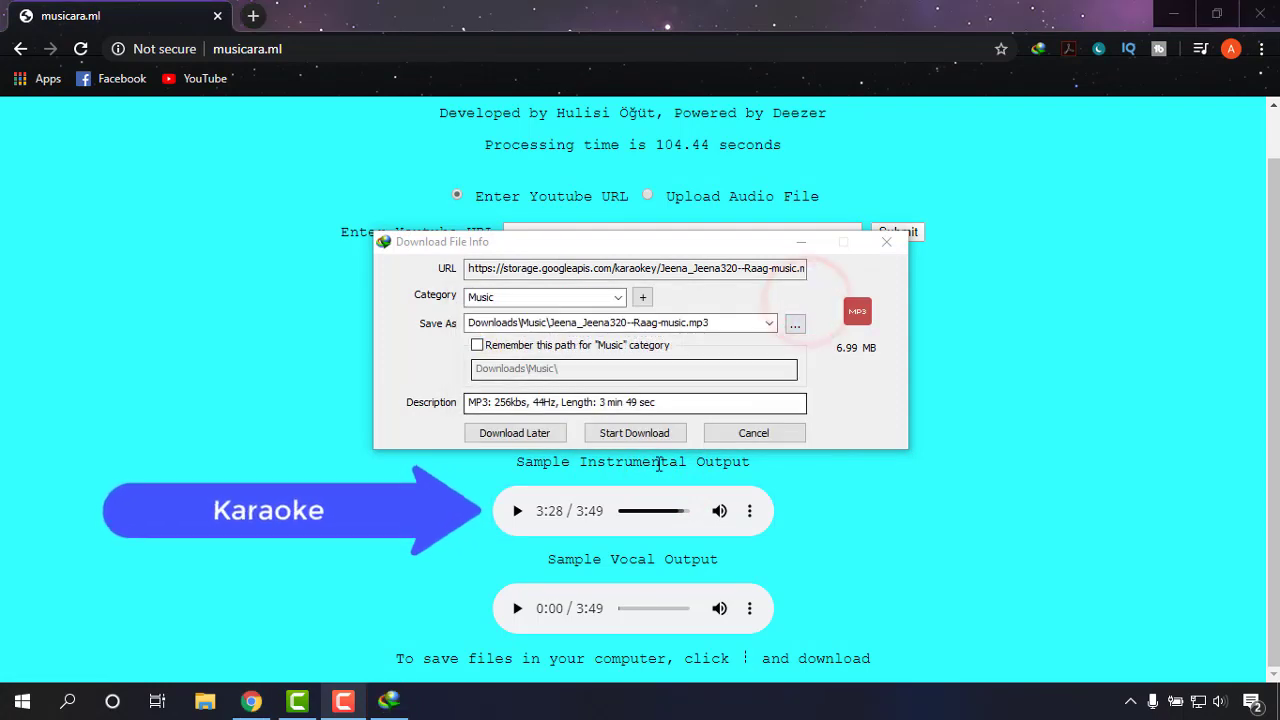
pyautogui.click(886, 243)
# - Download the instrumental track as an mp3 from the player's three-dot menu
pyautogui.click(751, 513)
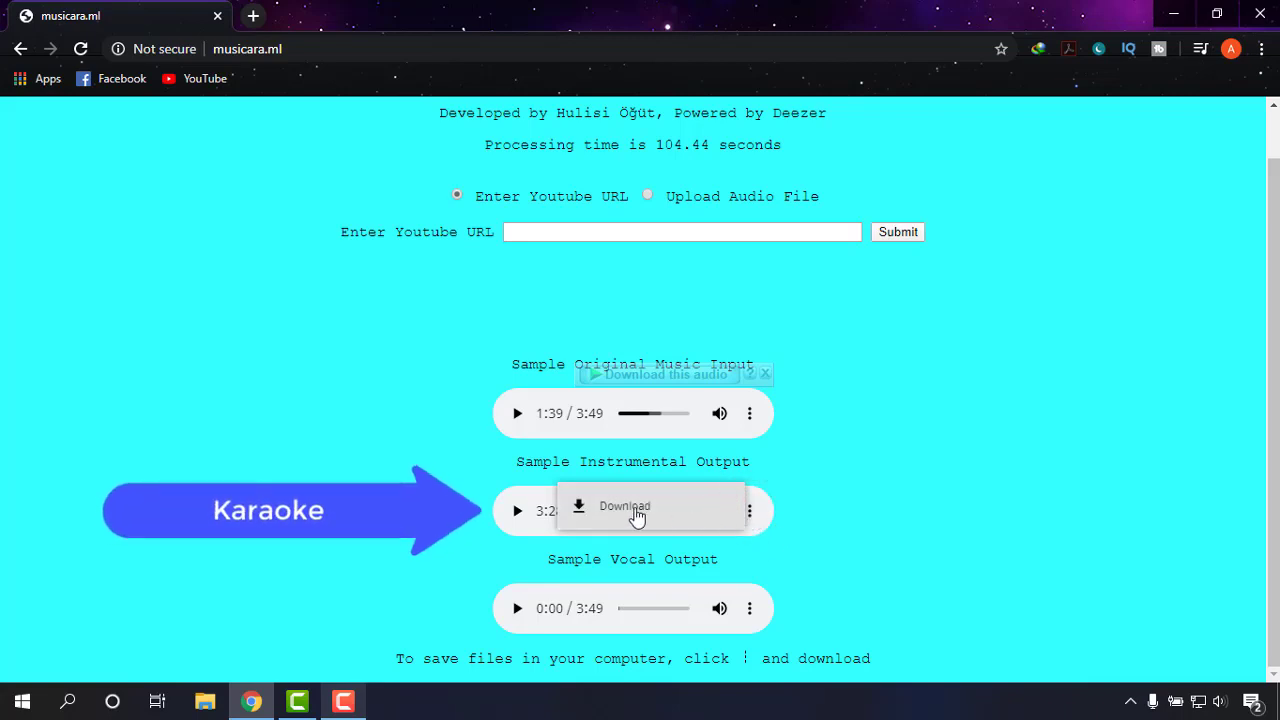
pyautogui.click(634, 510)
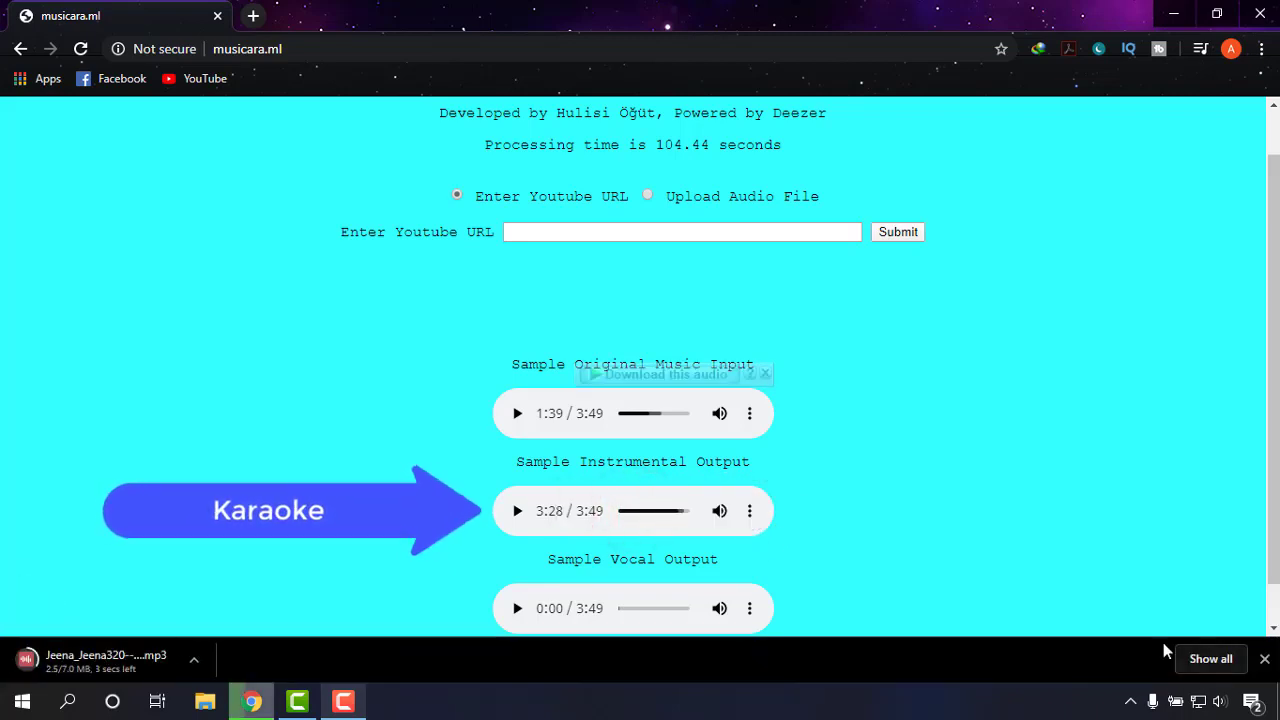
pyautogui.click(1263, 660)
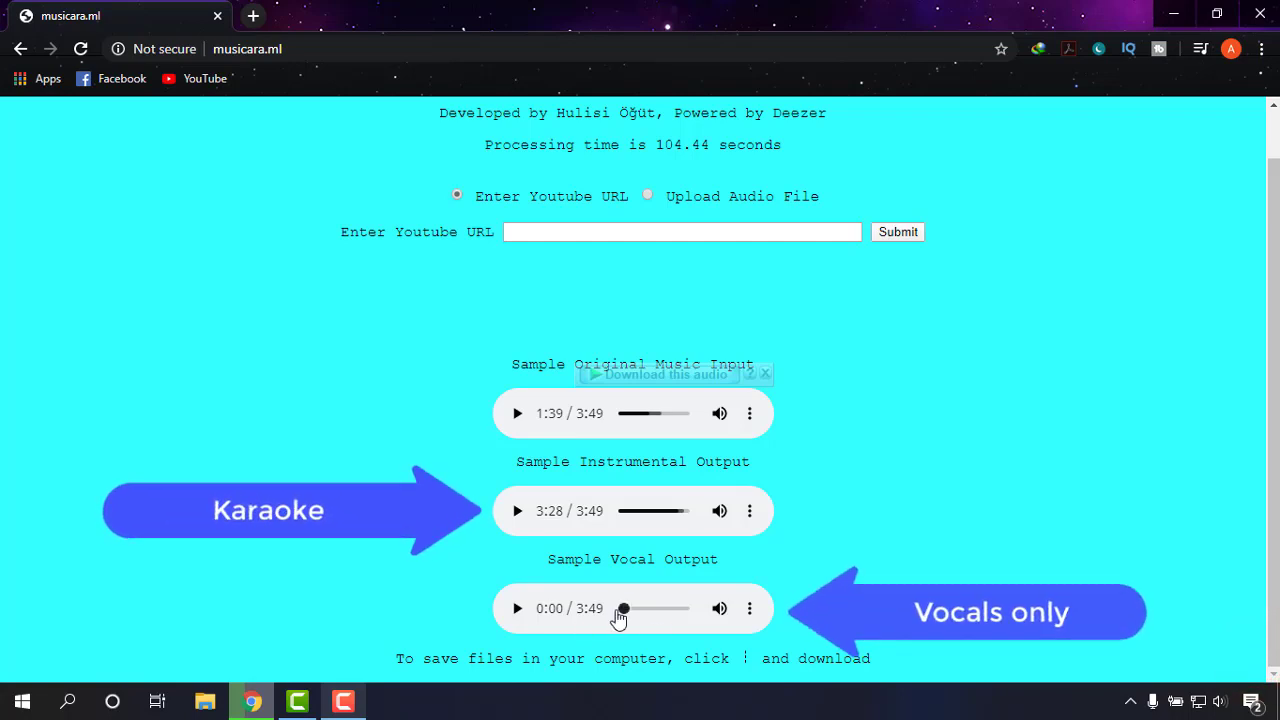
# - Play the Vocal Output track, drag its seek bar forward, and pause at 2:45
pyautogui.click(518, 609)
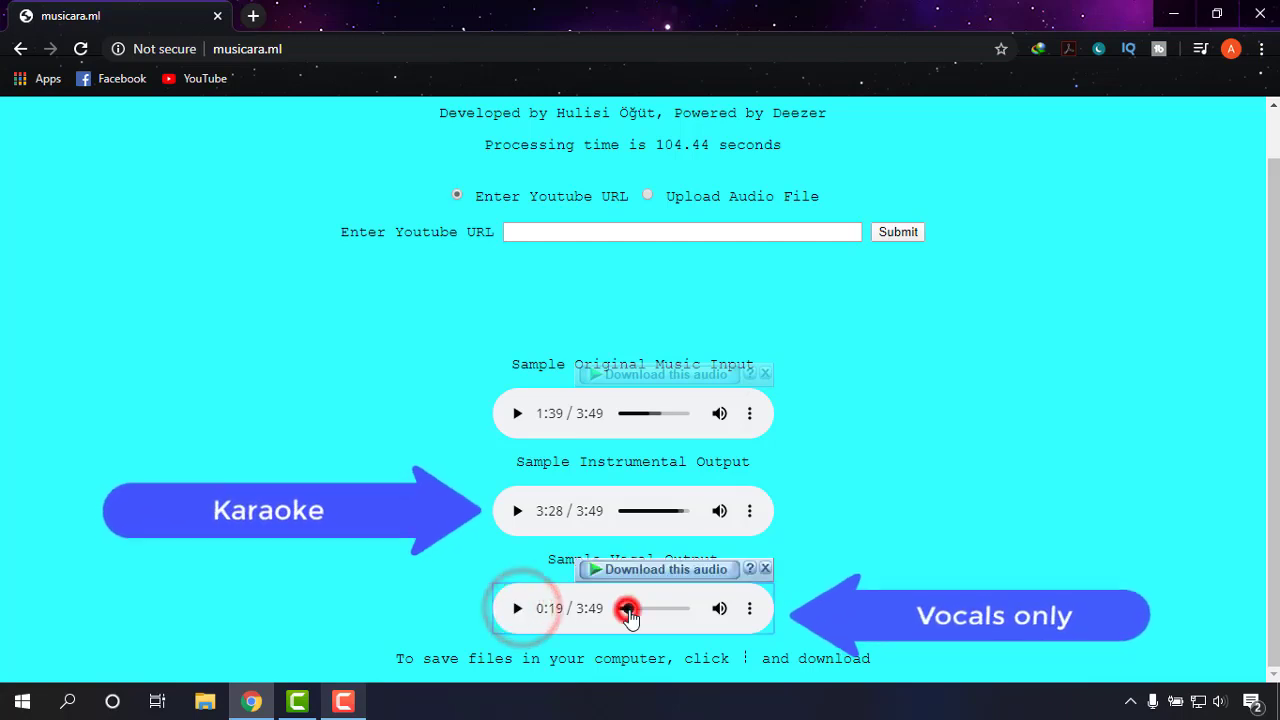
pyautogui.click(630, 608)
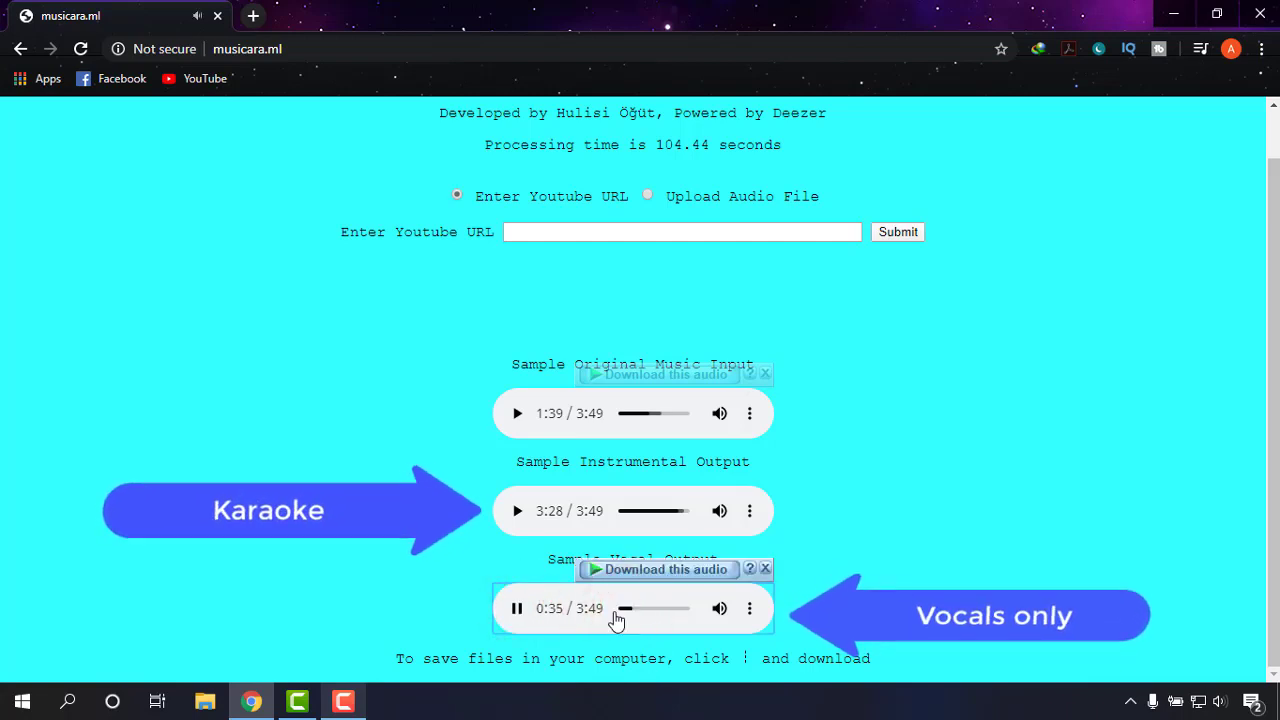
pyautogui.moveTo(638, 618); pyautogui.dragTo(647, 610)
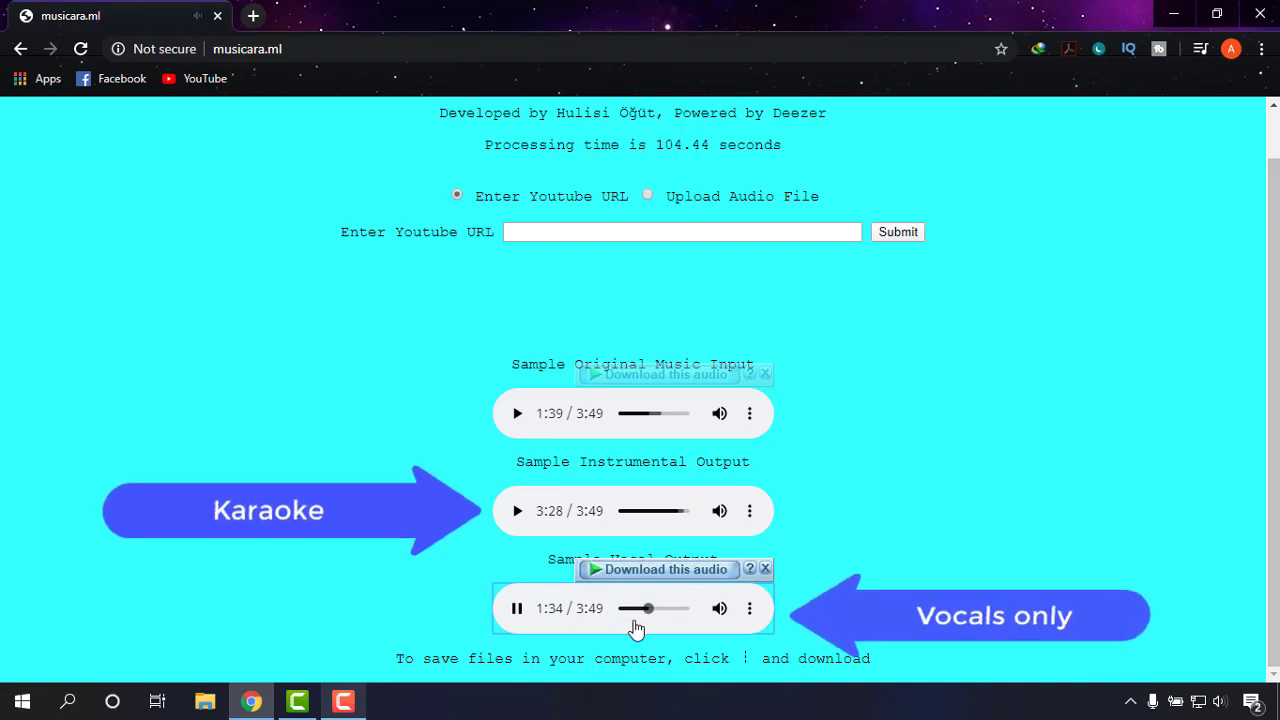
pyautogui.click(516, 610)
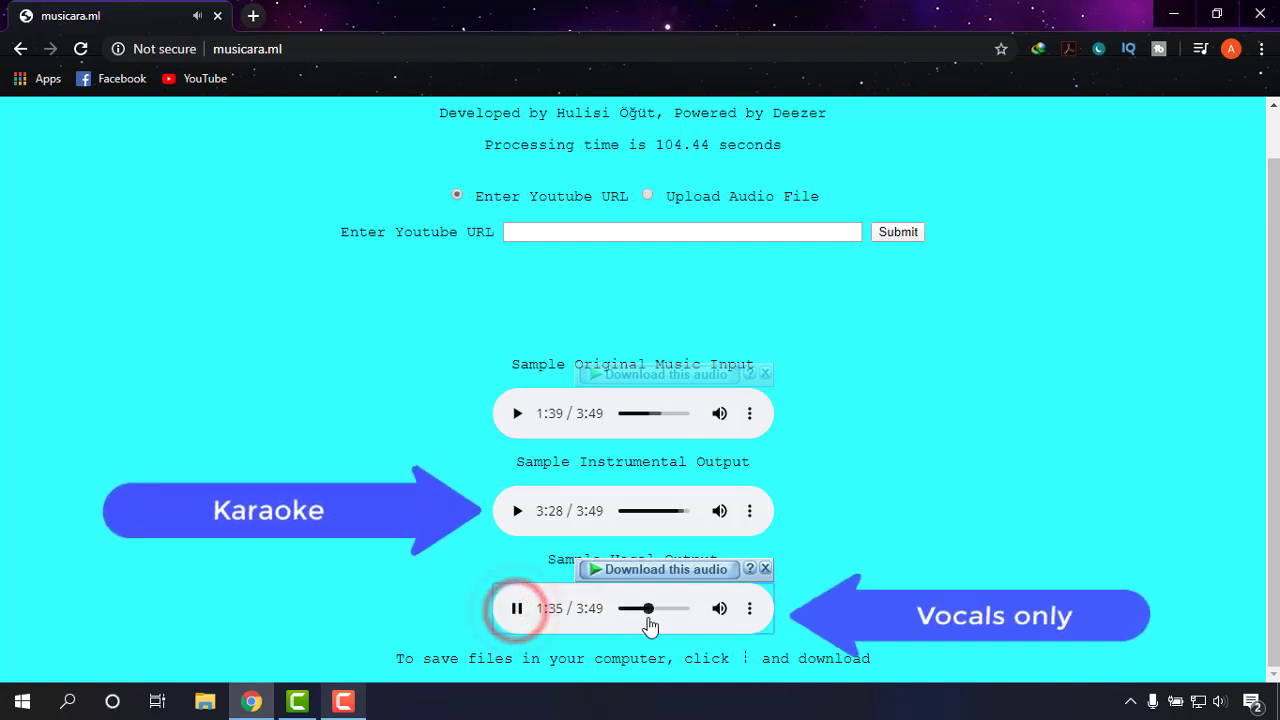
pyautogui.moveTo(652, 620); pyautogui.dragTo(668, 611)
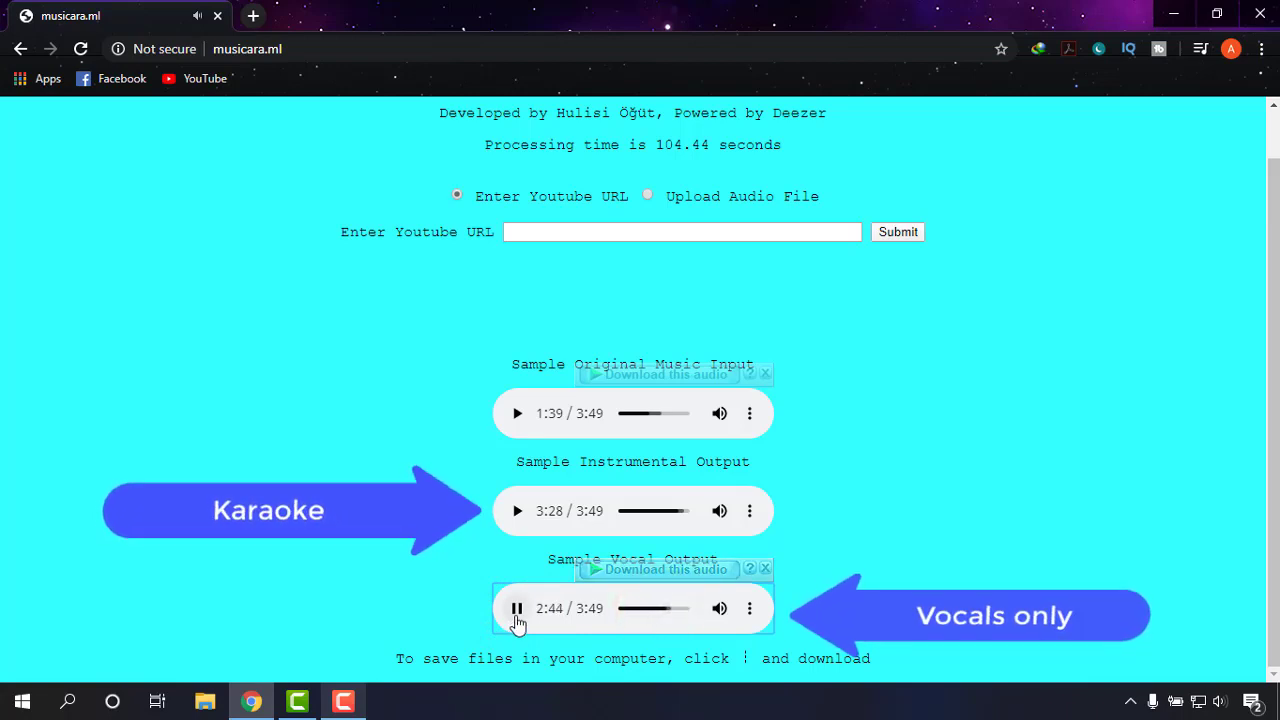
pyautogui.click(516, 609)
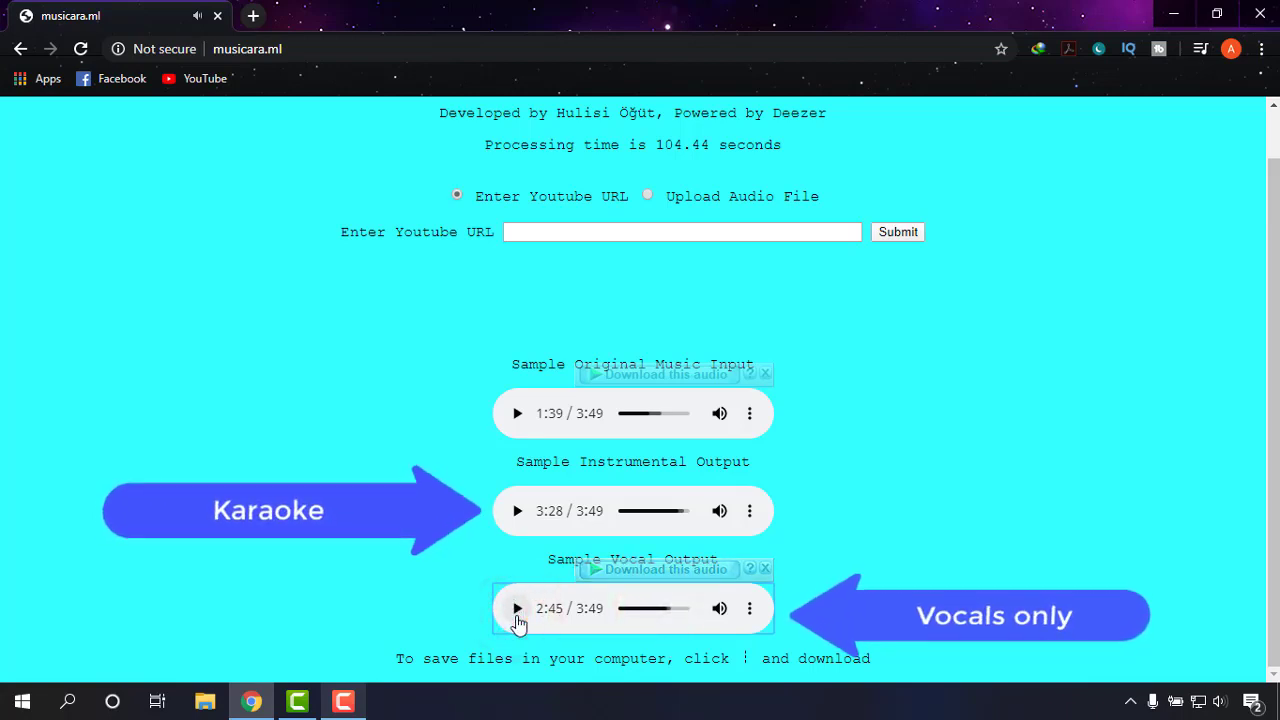